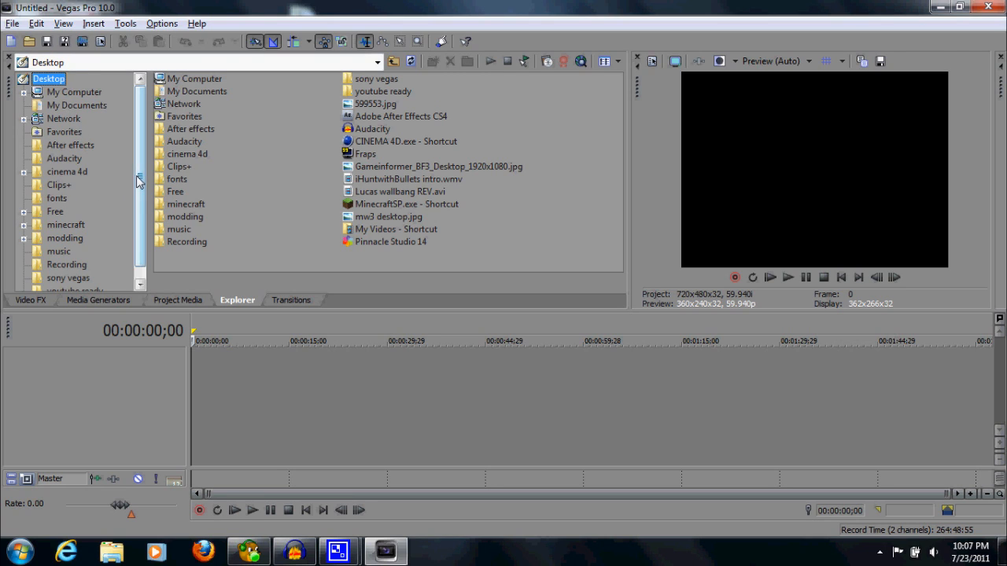
Place Revolution cinematics 1.avi from the Clips+ folder at the start of the empty timeline.
left_click(56, 186)
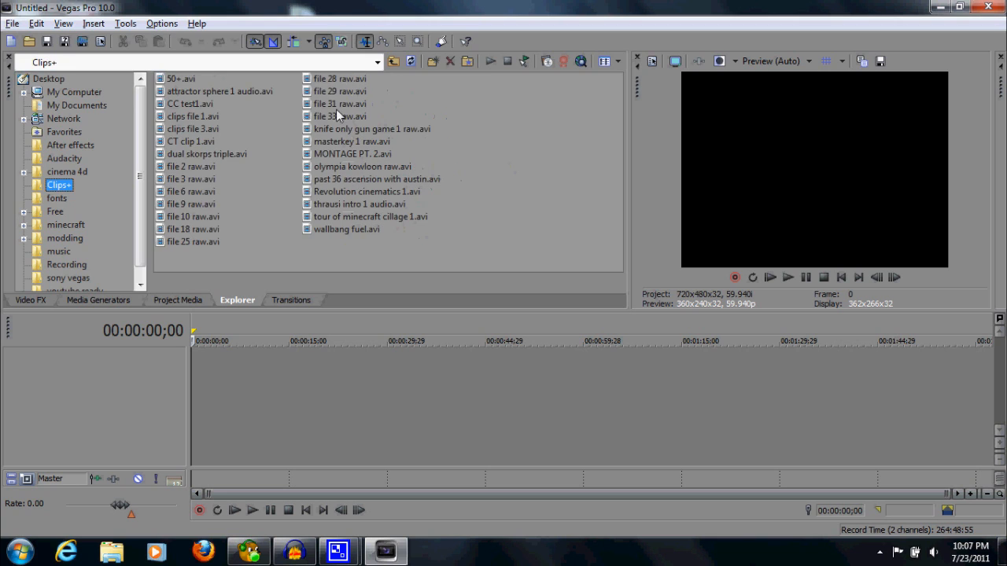
left_click(361, 191)
left_click_drag(208, 379, 196, 379)
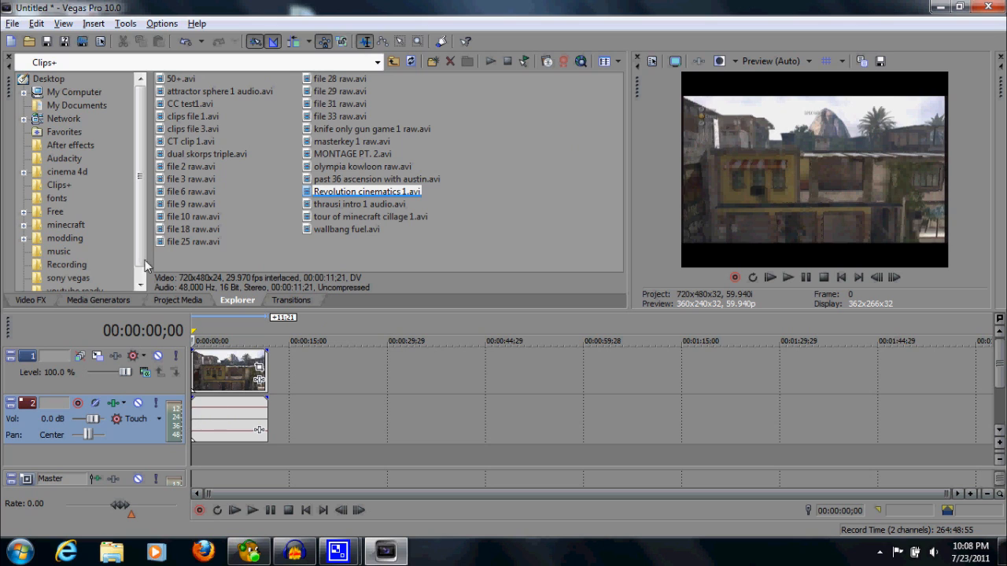
Play the clip in the preview, pause it near its end and return to the start.
left_click(789, 277)
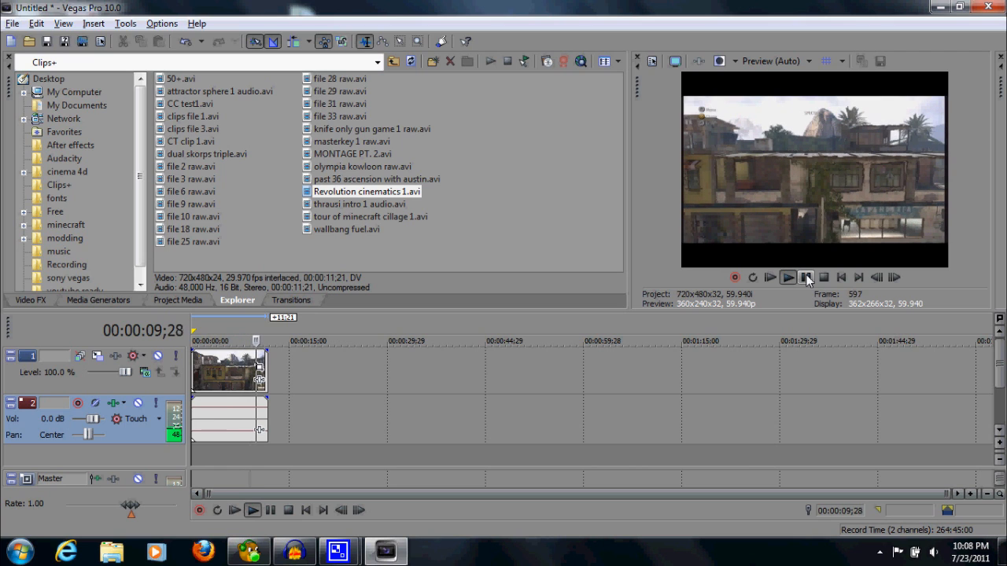
left_click(805, 276)
left_click(840, 277)
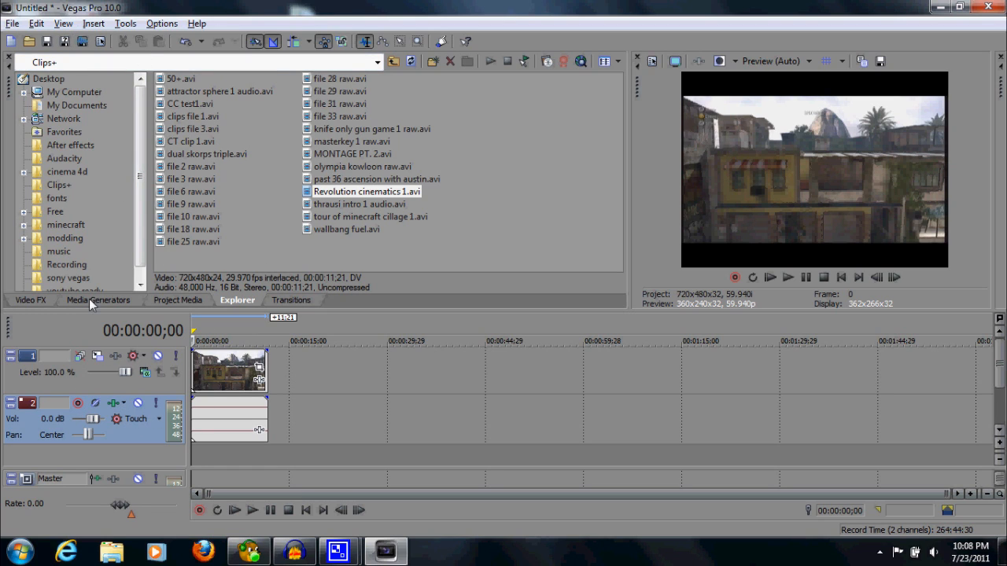
Add the Sony Brightness and Contrast, Color Corrector and Color Curves plug-ins to the video track's effects chain.
left_click(115, 357)
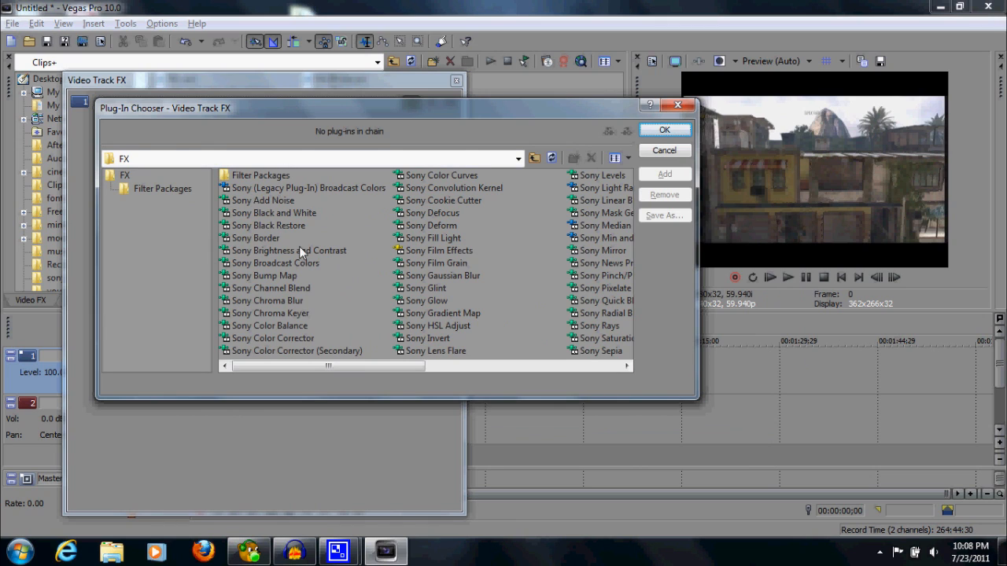
left_click(276, 251)
left_click(664, 174)
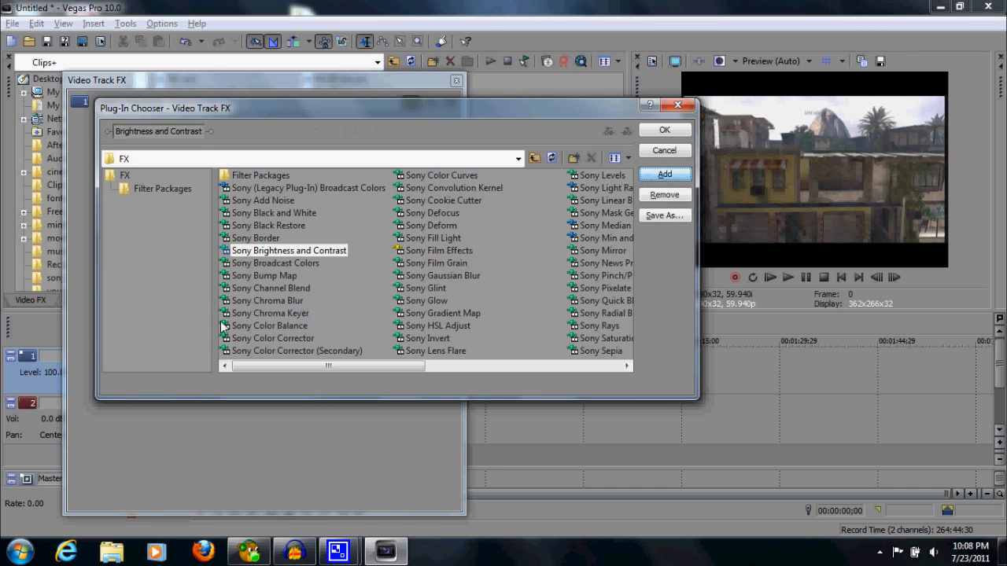
left_click(291, 336)
left_click(667, 175)
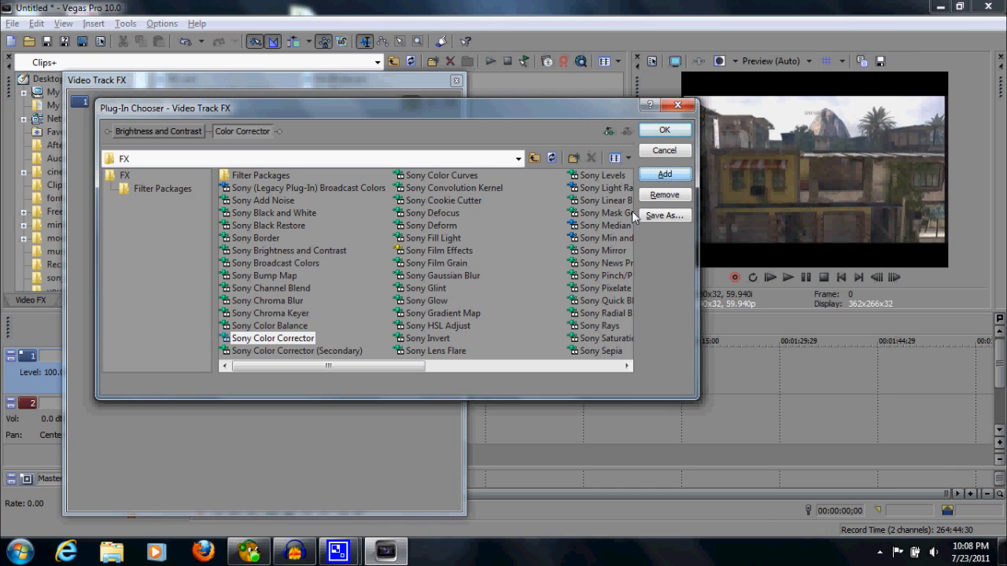
left_click(454, 176)
left_click(659, 177)
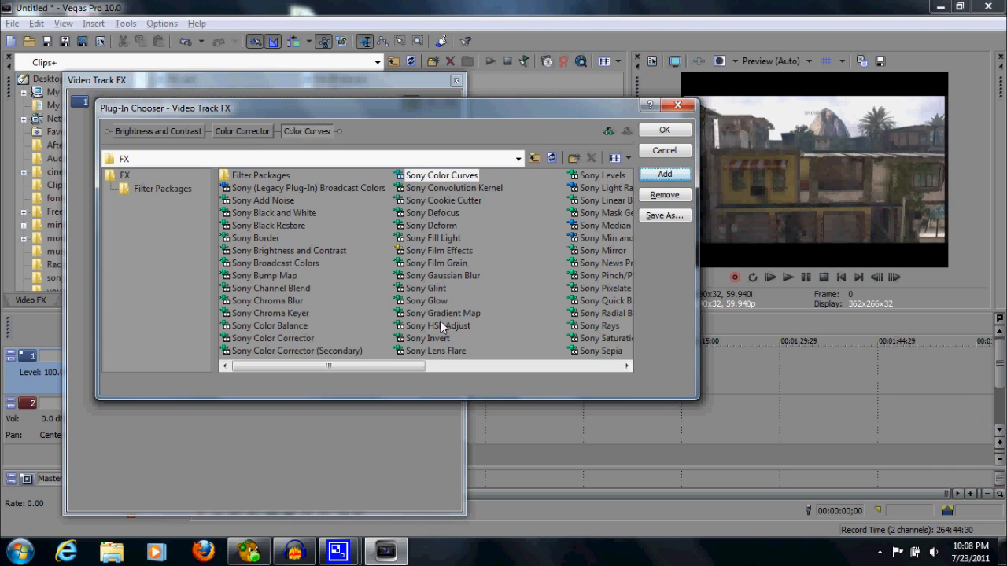
Add Sony Saturation Adjust and Sony Soft Contrast to the video track's effects chain and accept the chain.
left_click_drag(420, 365, 489, 358)
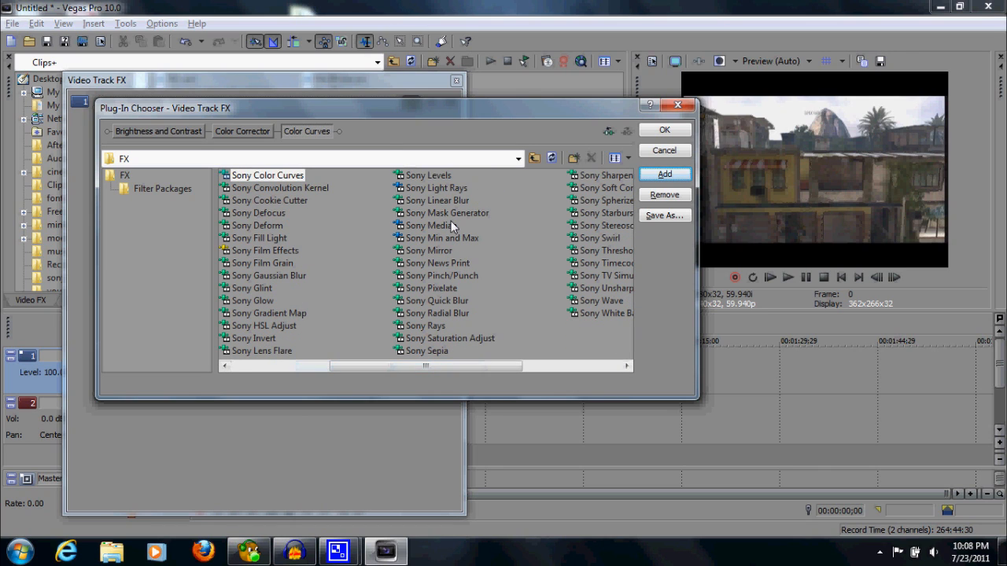
left_click(451, 338)
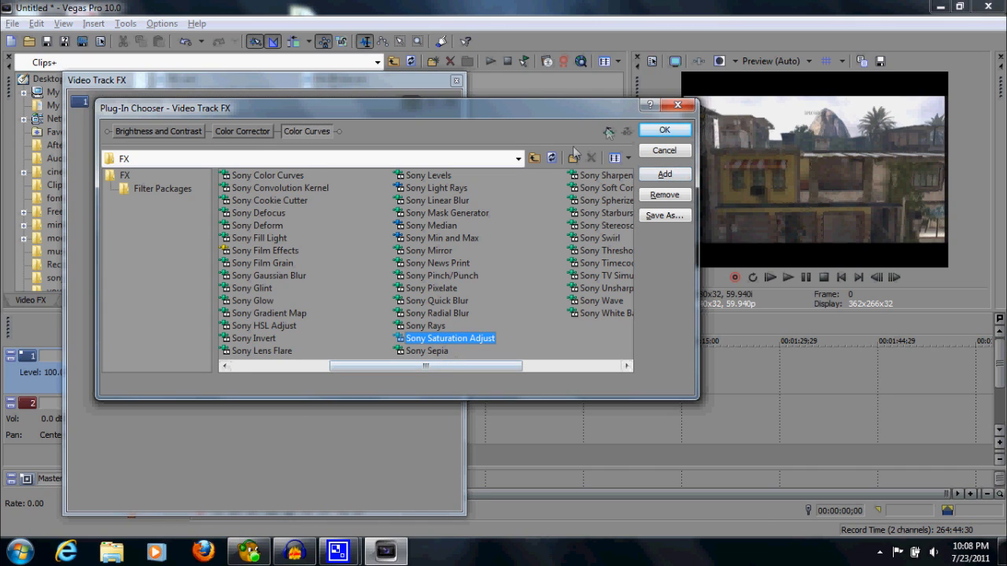
left_click(678, 177)
left_click_drag(454, 369, 553, 366)
left_click(445, 187)
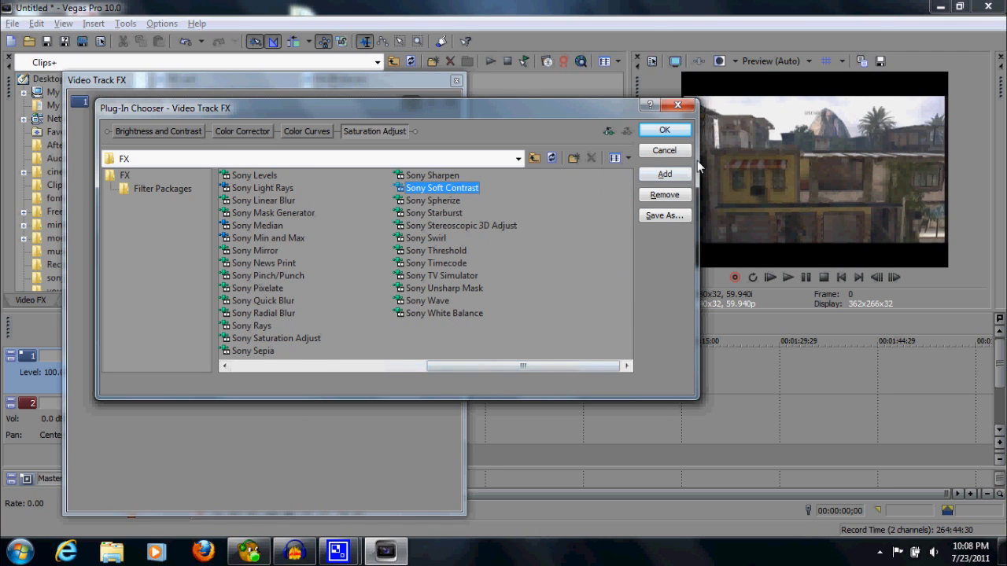
left_click(669, 177)
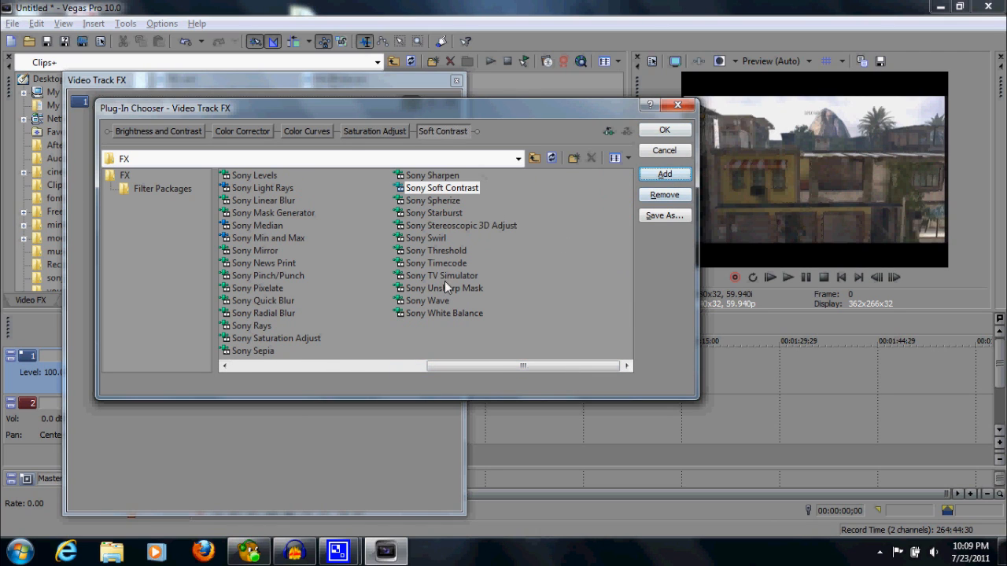
left_click(662, 132)
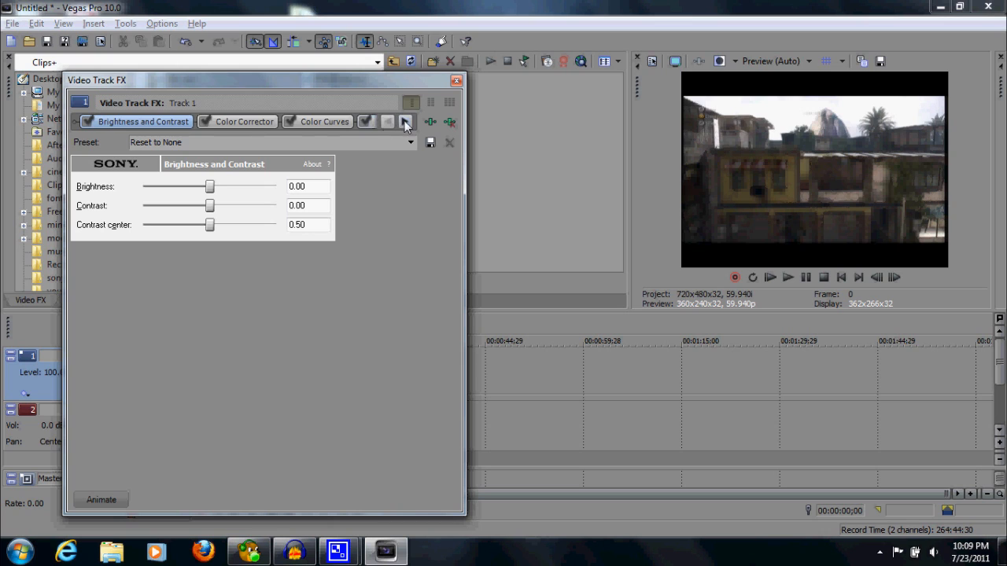
left_click(404, 121)
left_click(404, 121)
left_click(404, 121)
left_click(388, 122)
left_click(387, 122)
left_click(388, 122)
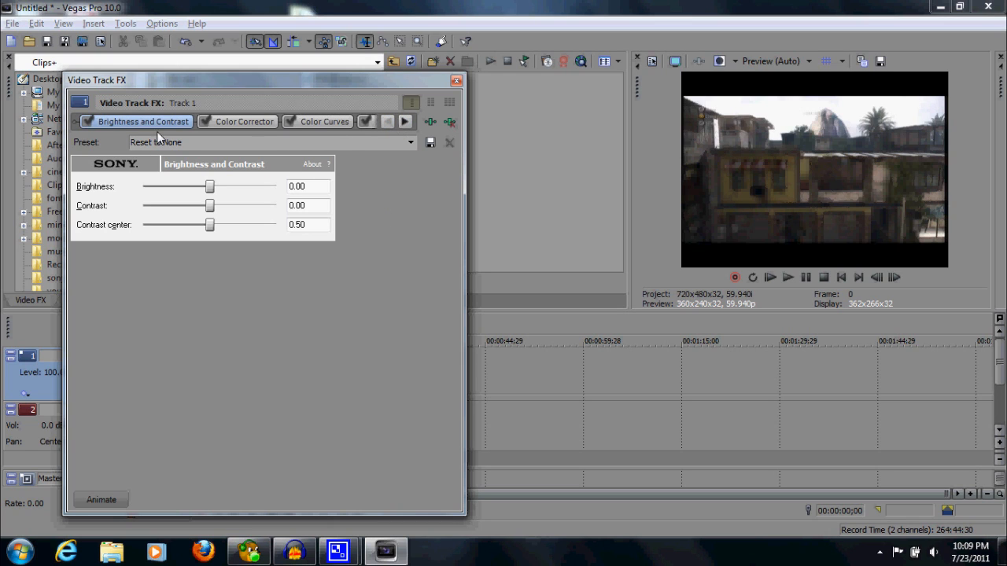
Apply preset CC 1 (contrast 0.20) to Brightness and Contrast, and preset CC1 (saturation 1.250, gamma 1.018) to Color Corrector.
left_click(415, 145)
left_click(218, 252)
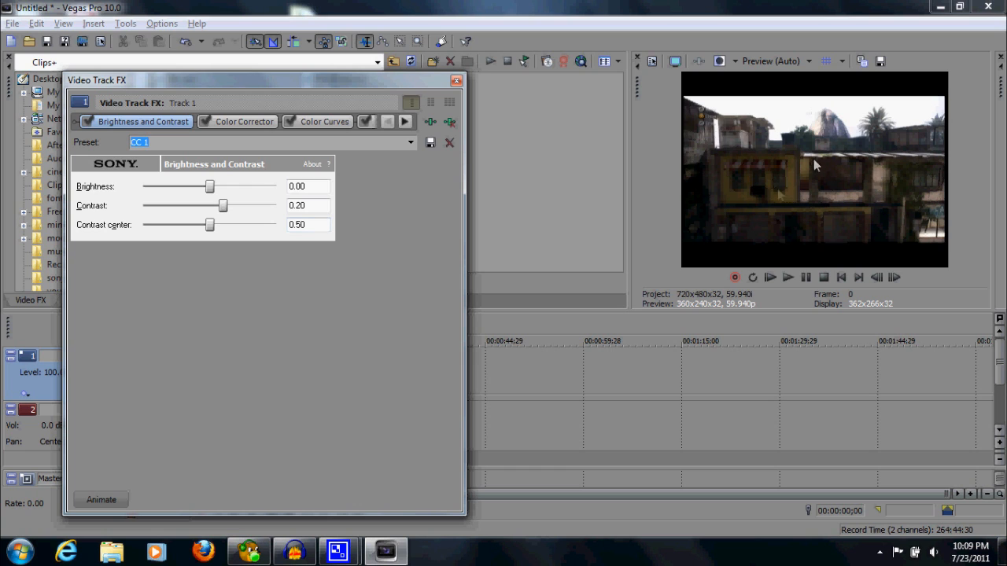
left_click(238, 124)
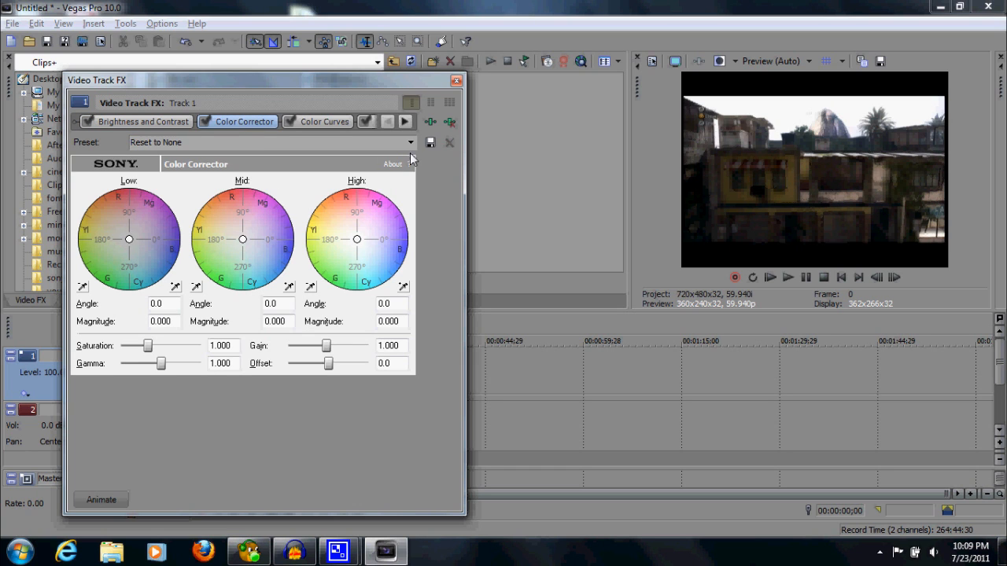
left_click(410, 143)
left_click(167, 251)
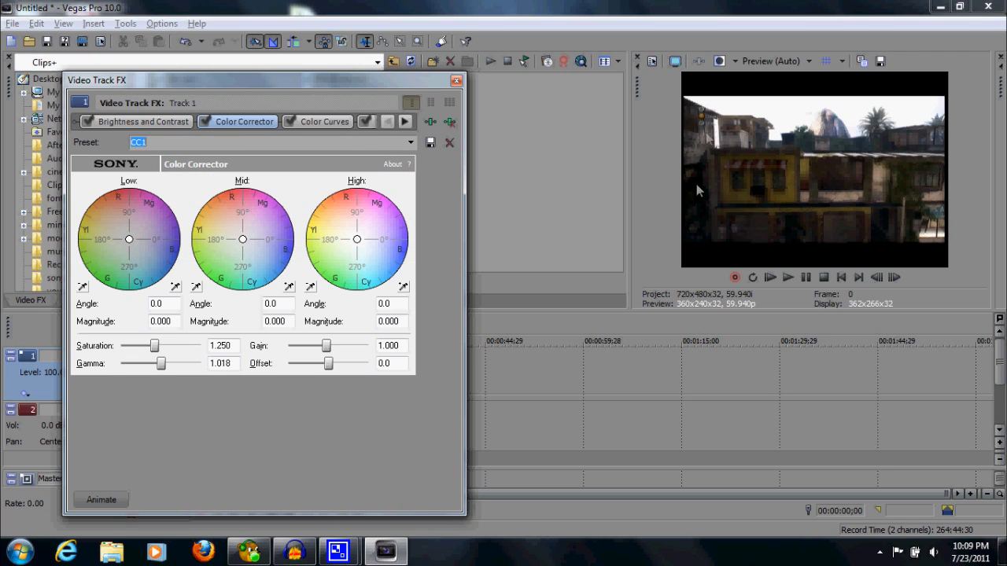
Apply the CC 1 preset, a slight S-shaped RGB curve, to the track's Color Curves effect.
left_click(324, 121)
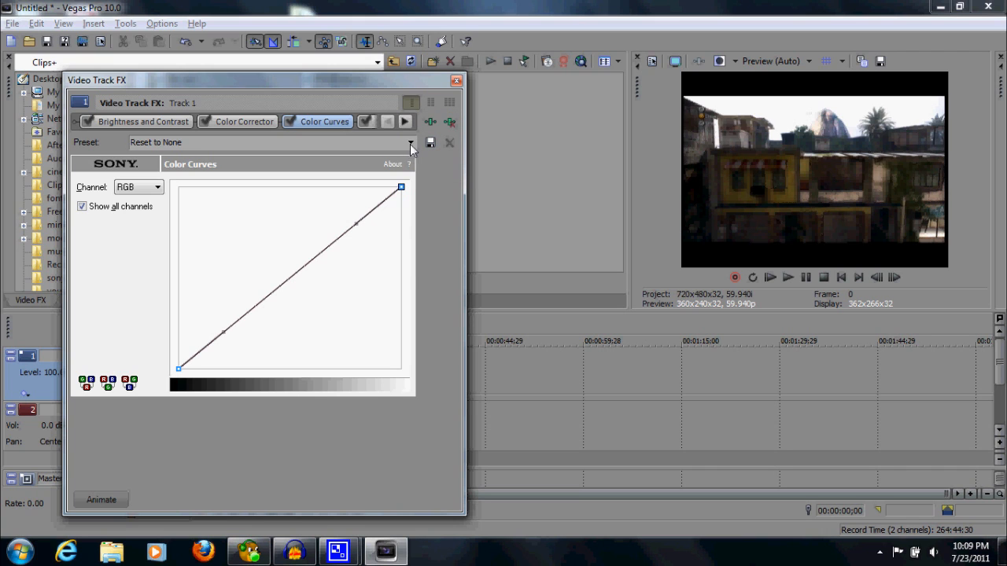
left_click(410, 142)
left_click(227, 275)
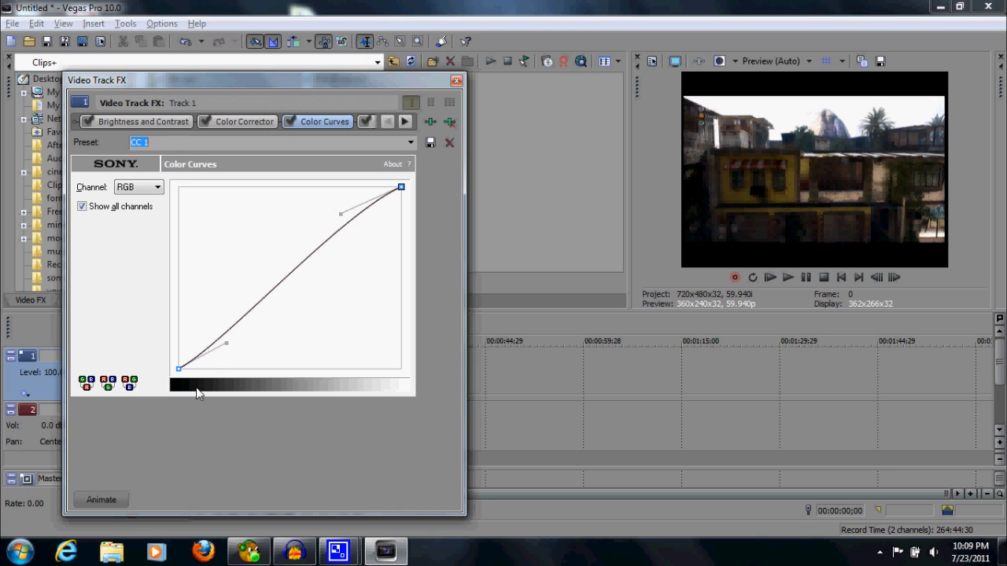
mouse_move(228, 346)
left_mouse_down()
mouse_move(251, 367)
mouse_move(202, 296)
mouse_move(225, 338)
mouse_move(228, 328)
left_mouse_up()
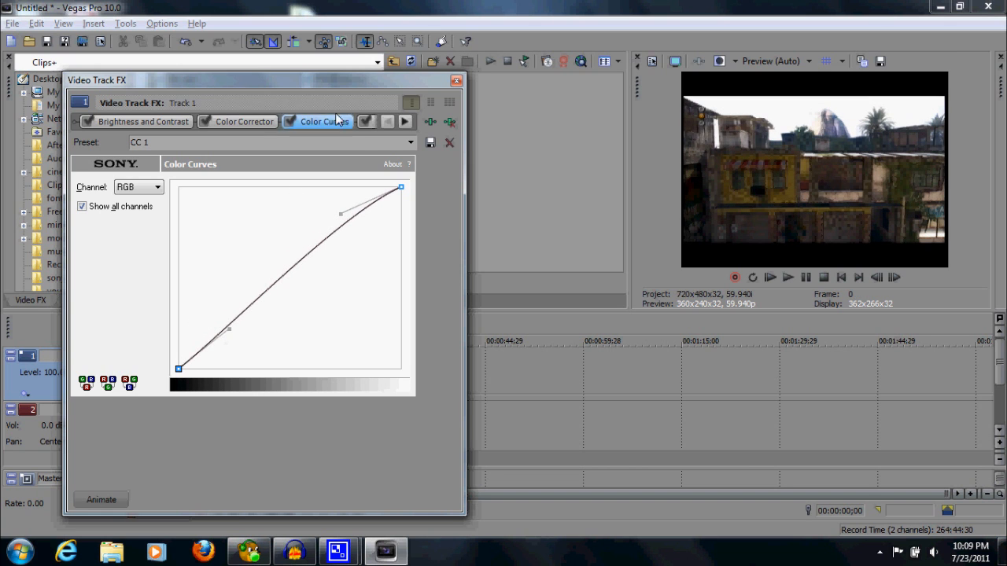
left_click(411, 145)
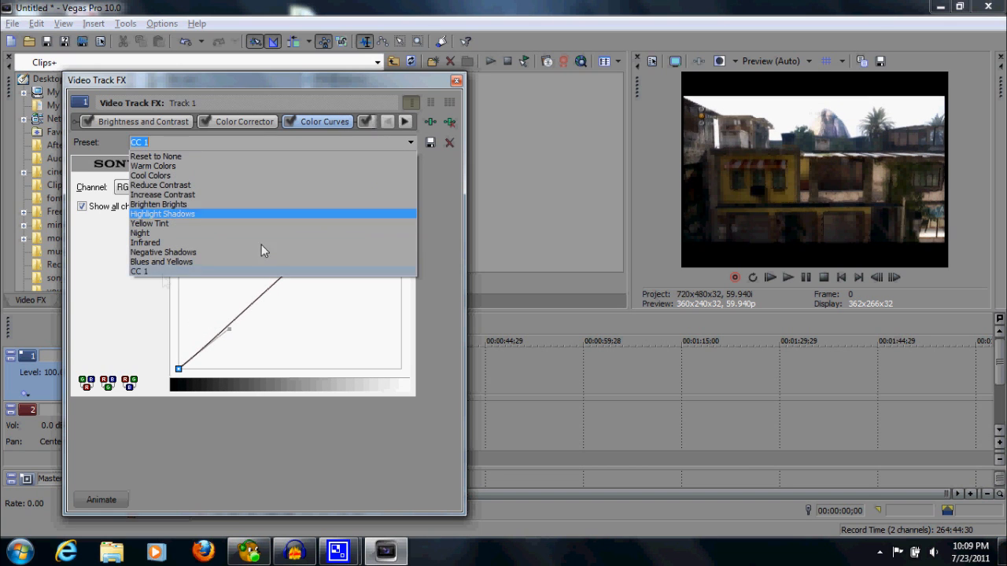
left_click(169, 267)
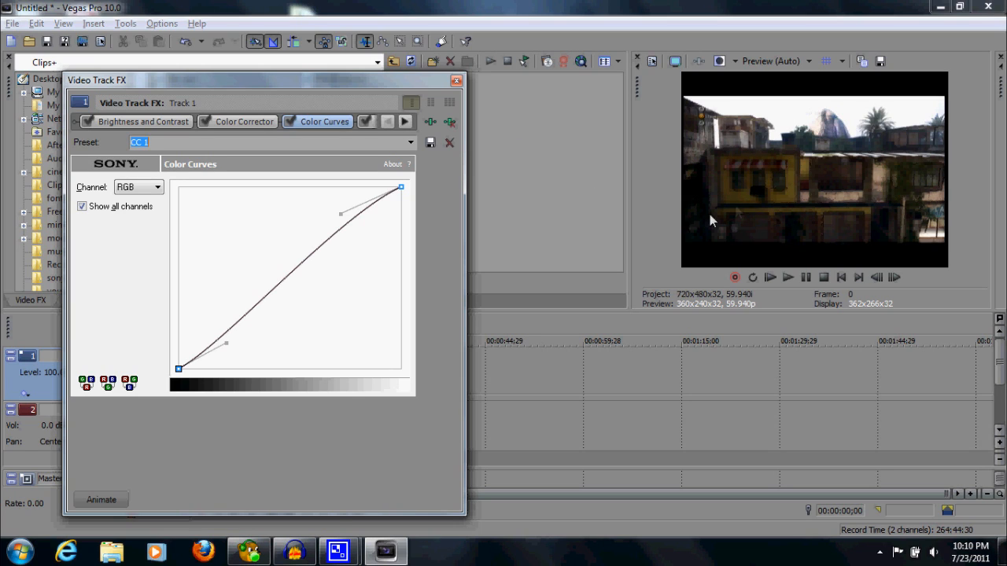
Apply the CC 1 preset to Saturation Adjust, with amount 1.0000, center 0.2000, spread 0.5000, low -0.4980 and high 1.0000.
left_click(404, 121)
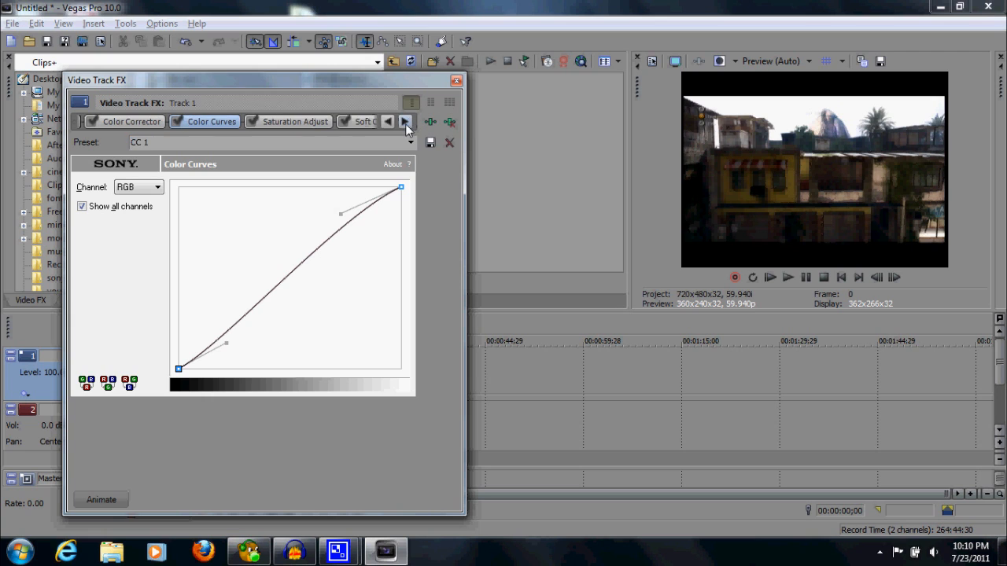
left_click(291, 125)
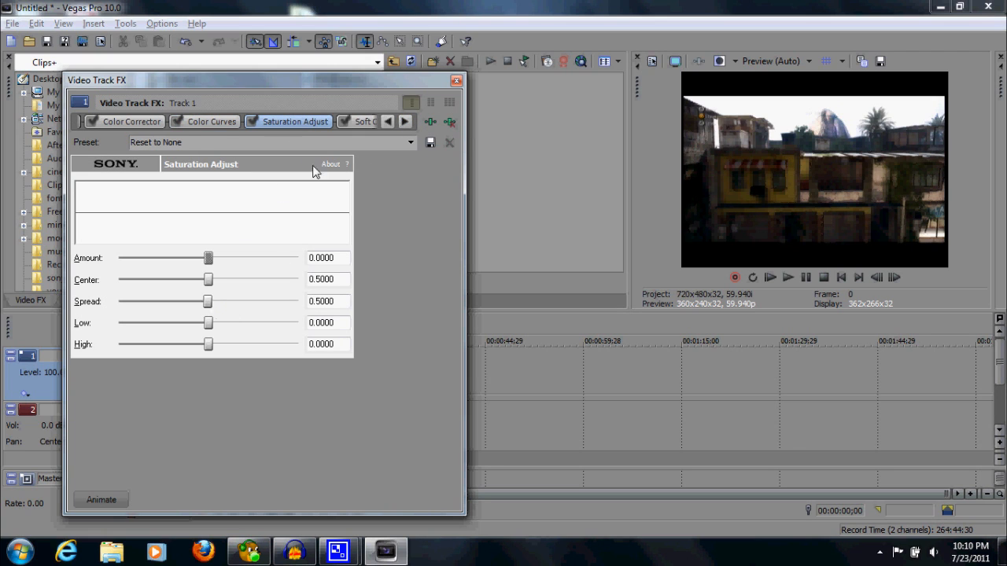
left_click(411, 142)
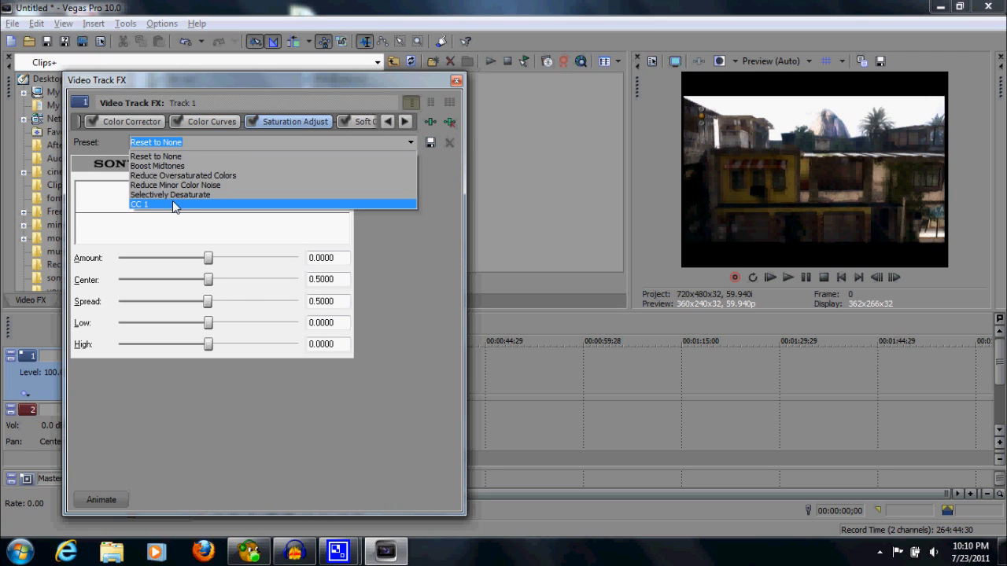
left_click(172, 203)
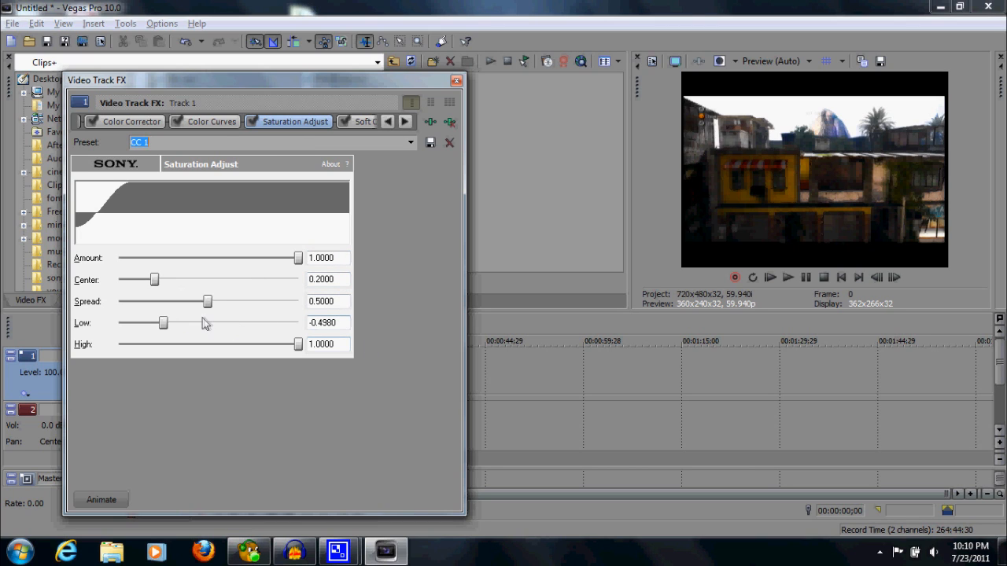
left_click(336, 322)
Compare the preview with Color Curves, Color Corrector and Soft Contrast switched off and on again.
left_click(208, 121)
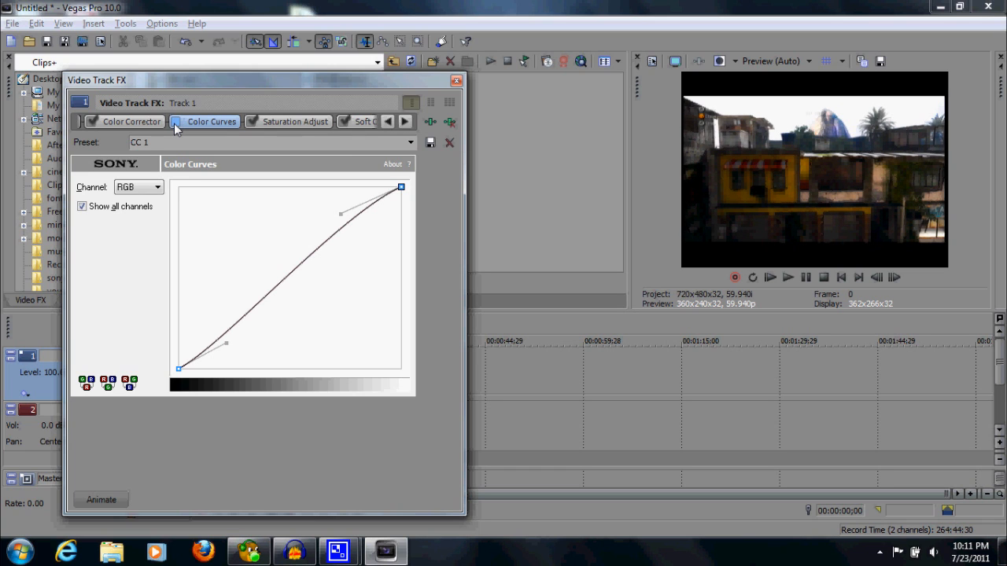
left_click(127, 124)
left_click(89, 122)
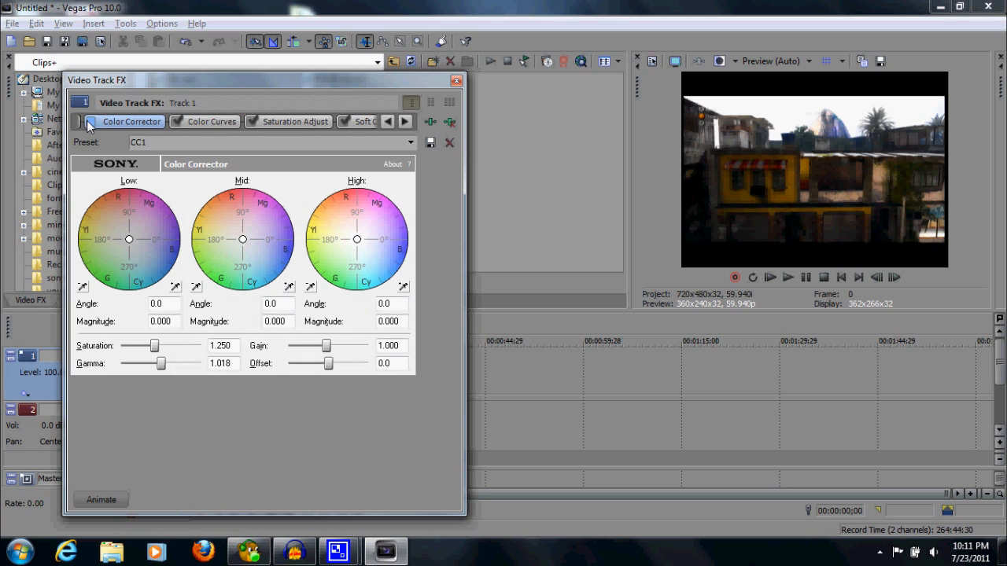
left_click(403, 121)
left_click(260, 122)
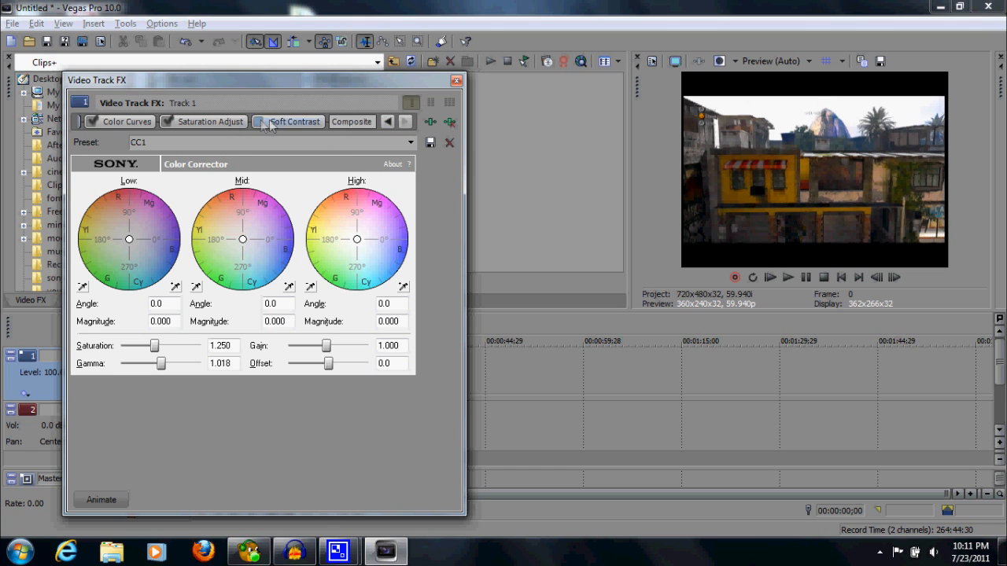
left_click(261, 123)
left_click(262, 122)
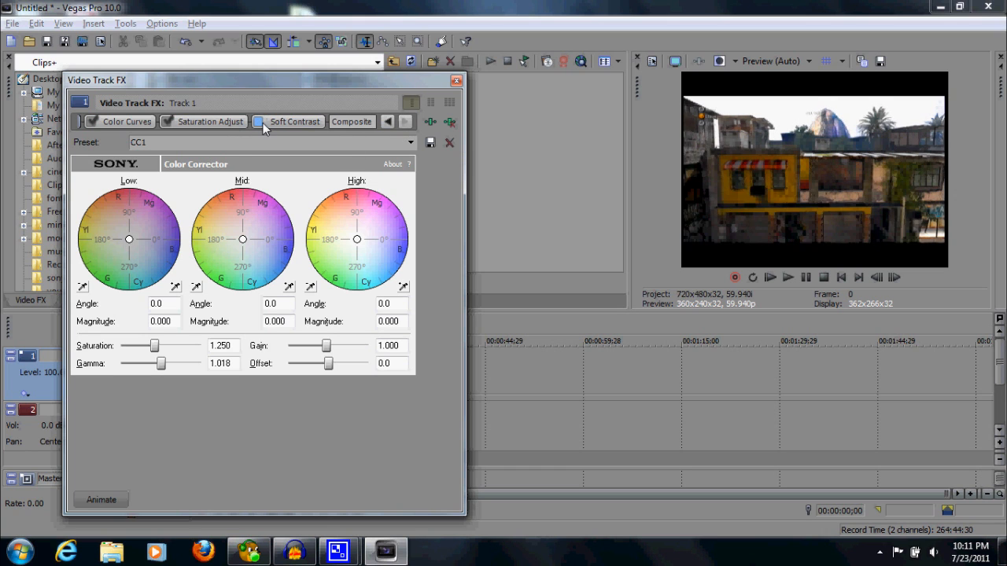
left_click(263, 123)
Apply the CC 1 preset (contrast 56.57, correction hue 135.20) to Soft Contrast and compare the preview with the effect off and on.
left_click(307, 124)
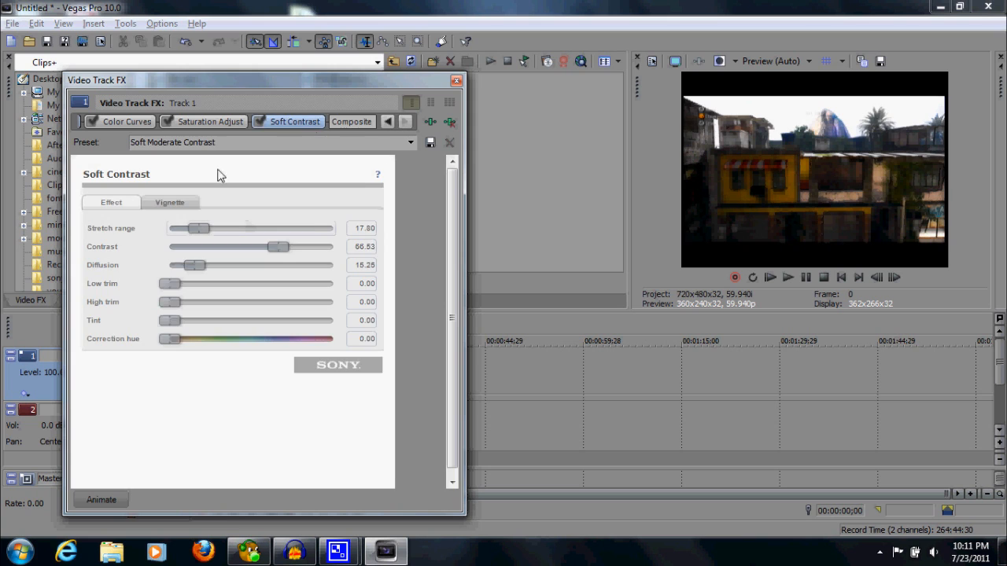
left_click(411, 144)
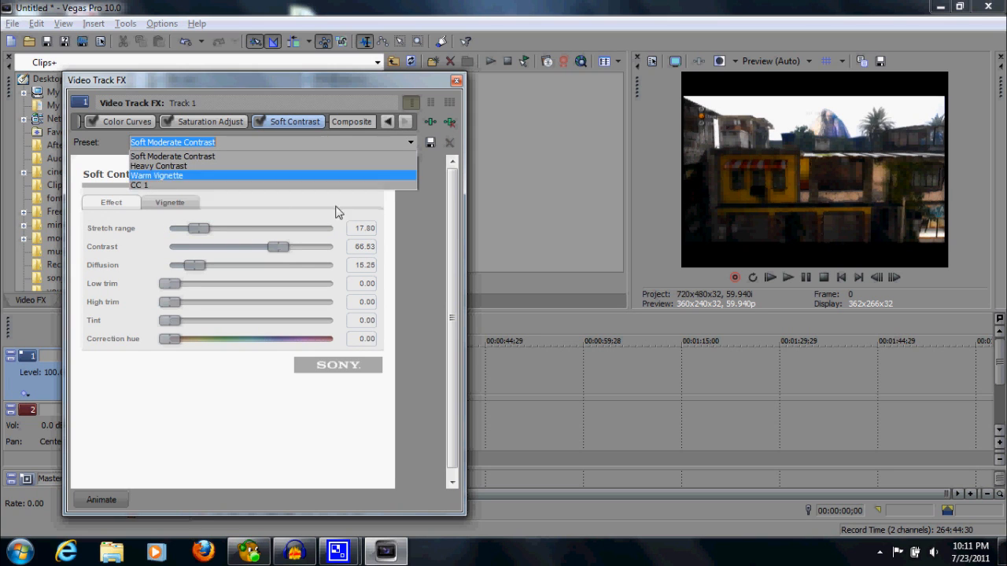
left_click(152, 187)
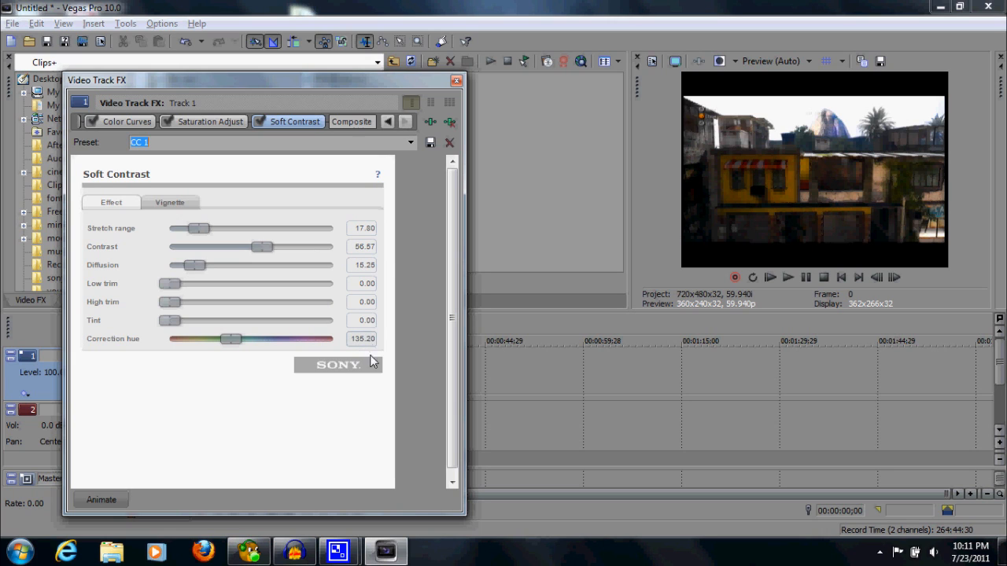
left_click(259, 122)
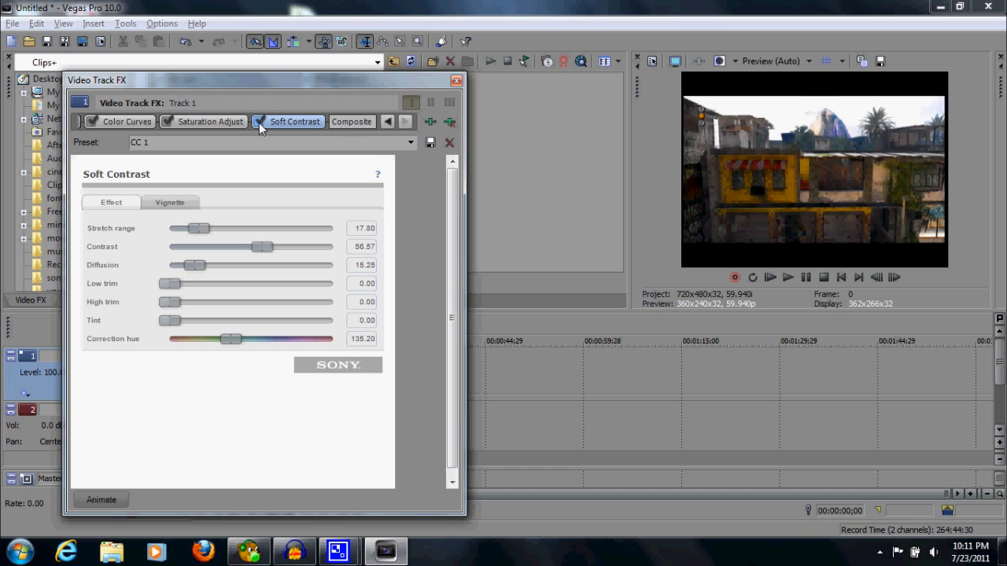
left_click(258, 122)
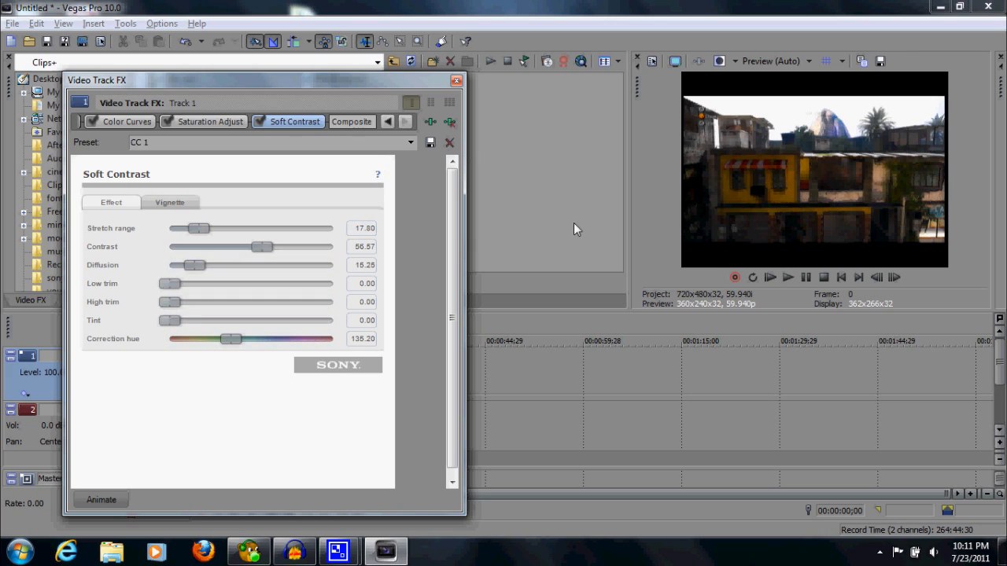
Switch off Brightness and Contrast, Color Corrector, Color Curves, Saturation Adjust and Soft Contrast to view the clip without color correction.
left_click(388, 123)
left_click(387, 123)
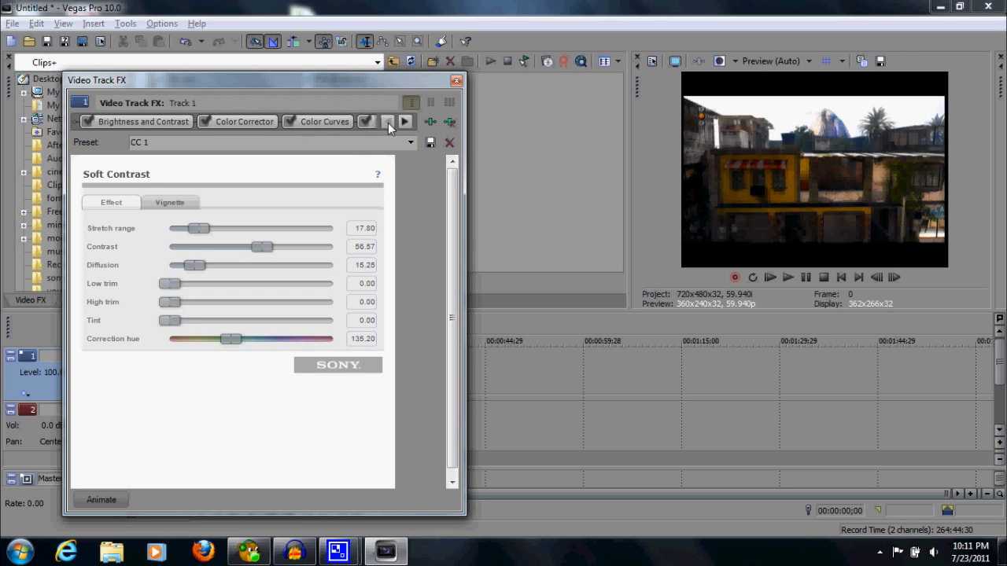
left_click(88, 122)
left_click(205, 122)
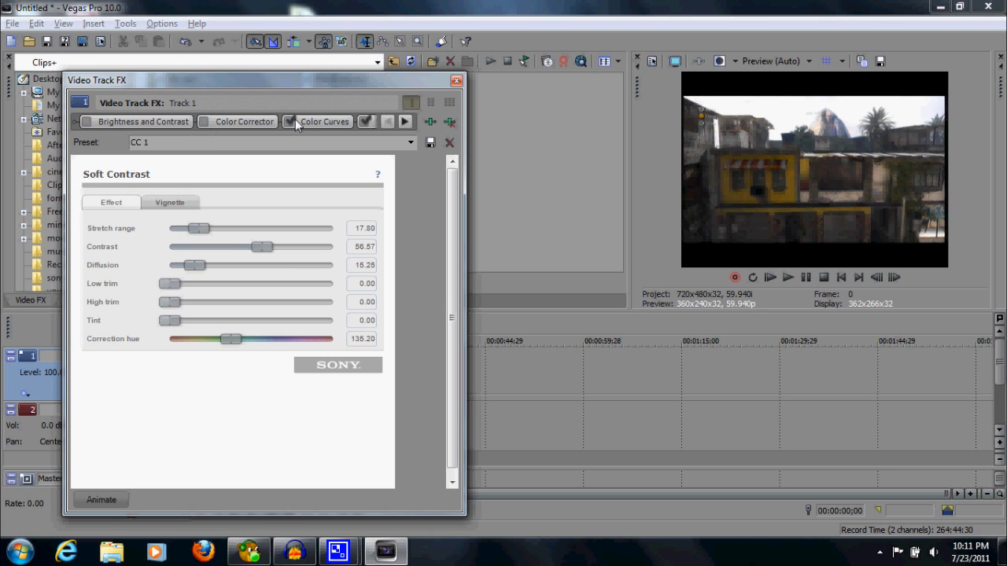
left_click(405, 122)
left_click(343, 123)
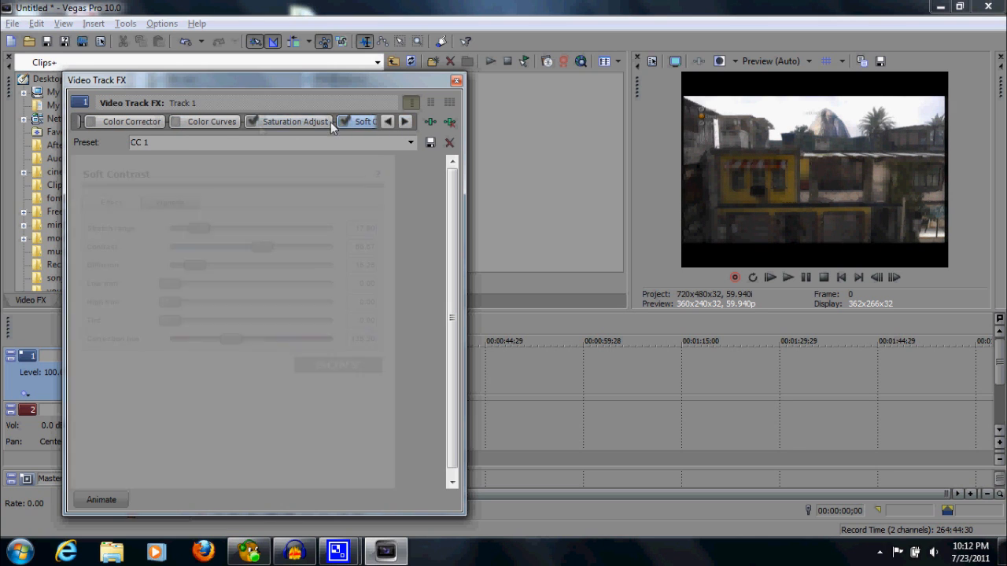
left_click(167, 122)
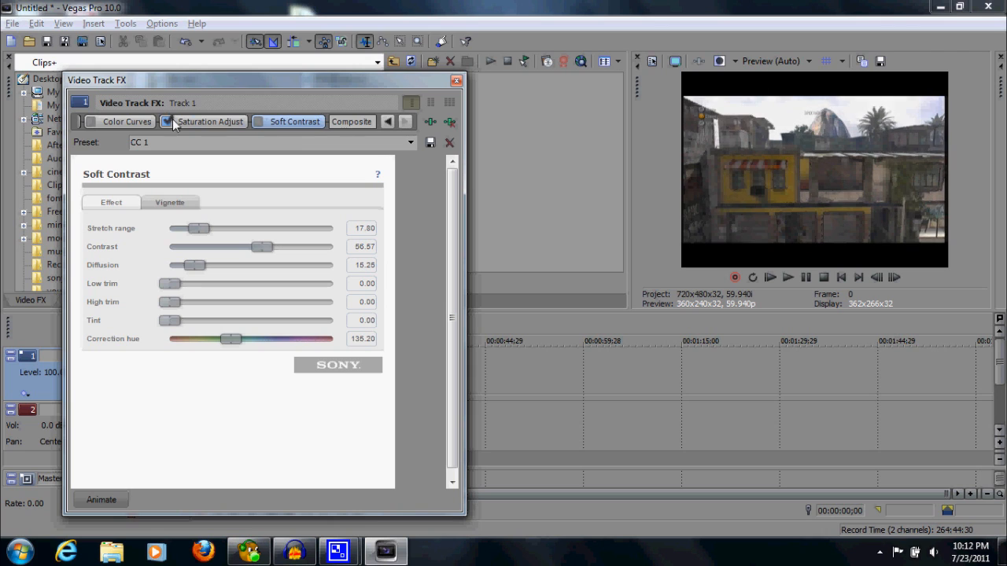
left_click(386, 121)
left_click(386, 122)
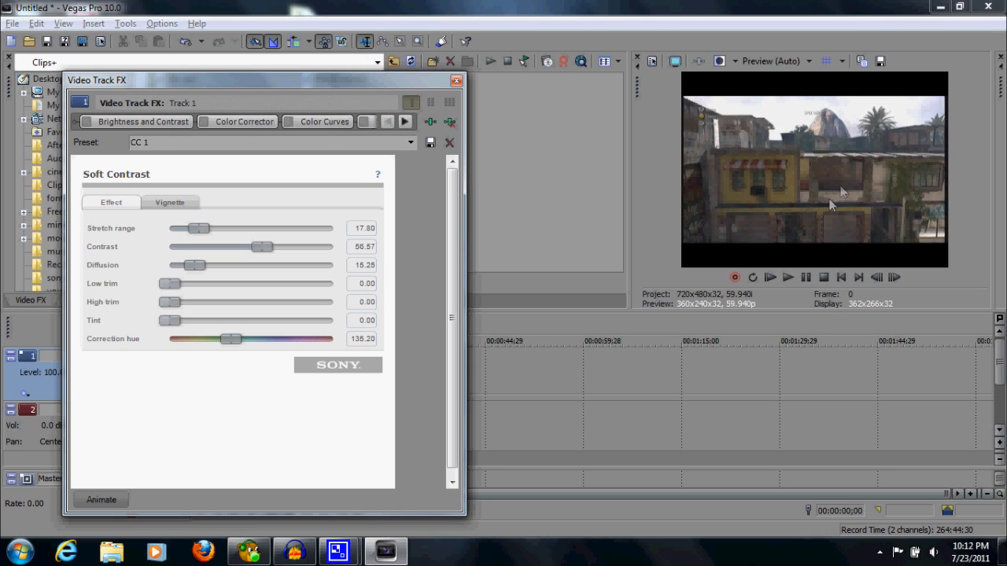
Switch all five track effects back on to compare the corrected preview, and close the track effects window.
left_click(85, 122)
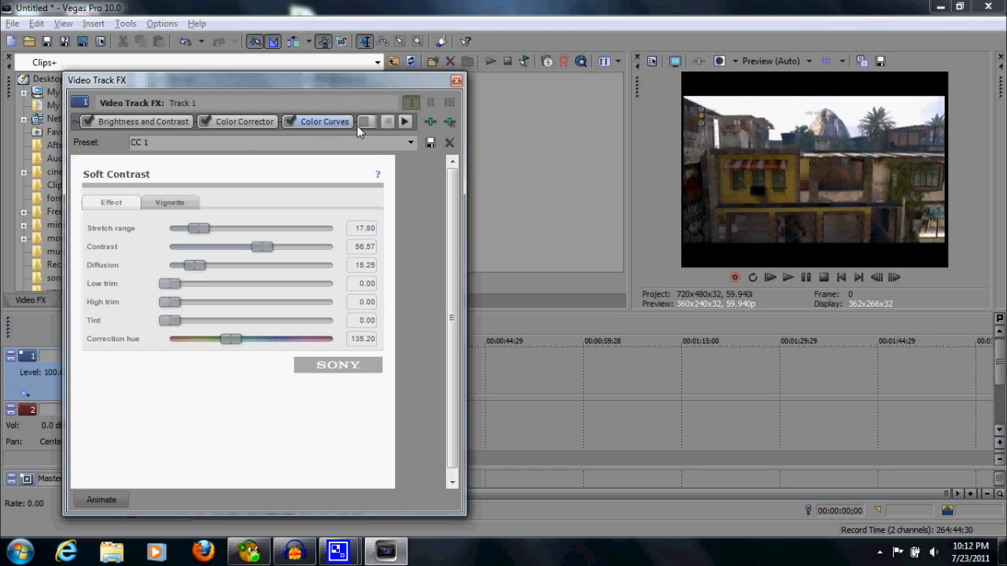
left_click(405, 122)
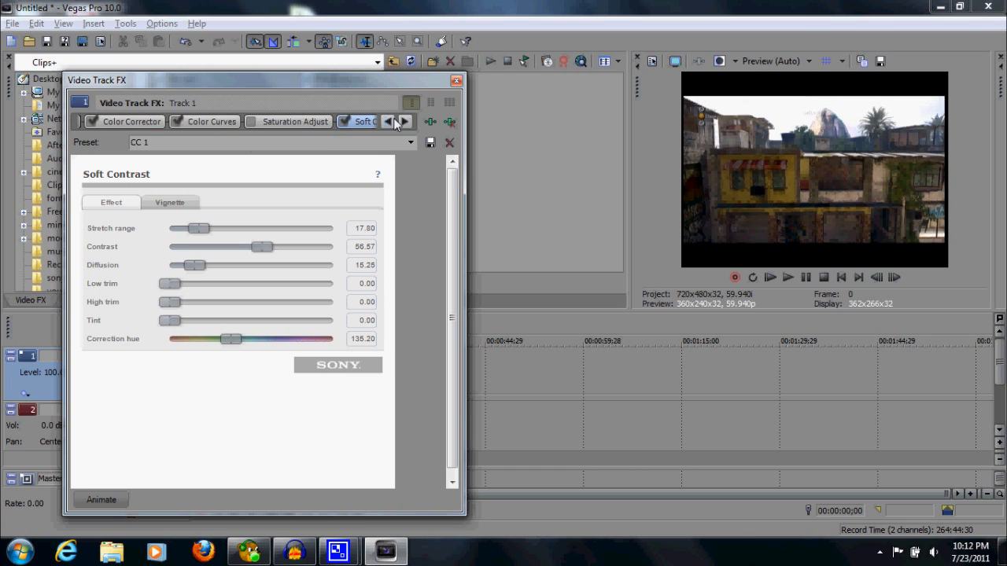
left_click(343, 122)
left_click(404, 122)
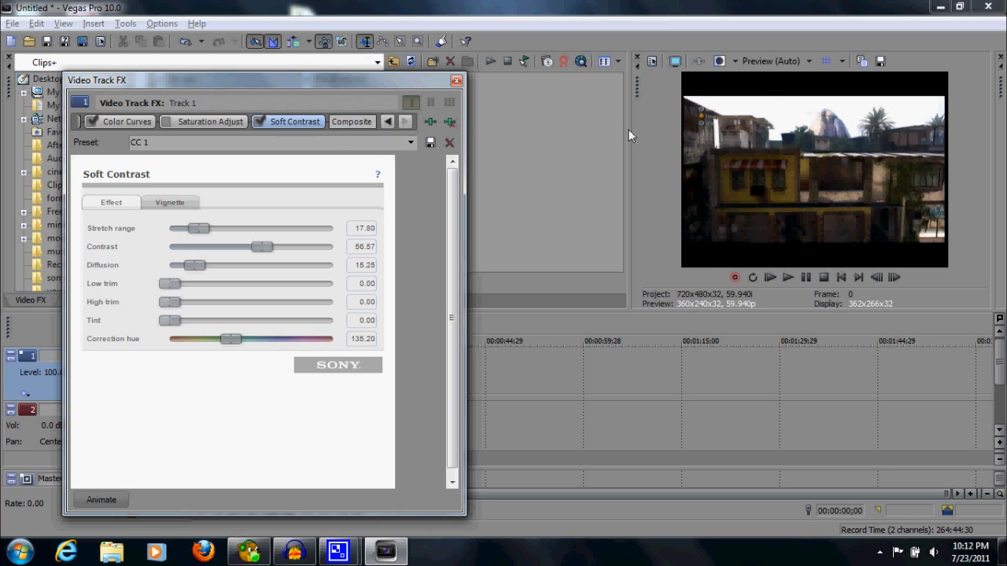
left_click(168, 122)
left_click(383, 122)
left_click(383, 122)
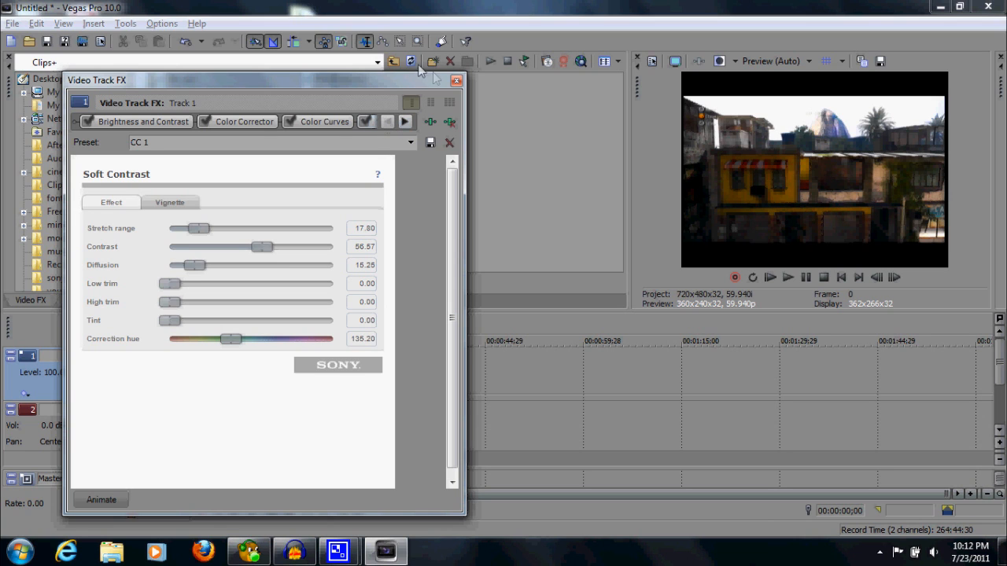
left_click(457, 82)
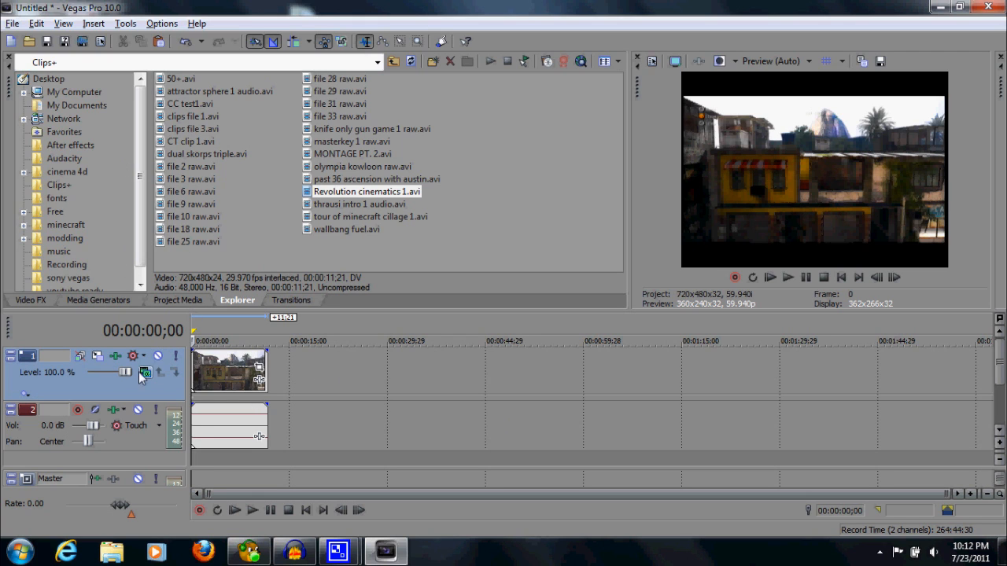
Reopen the video track's effects and apply the Reset to None preset to Saturation Adjust.
left_click(118, 358)
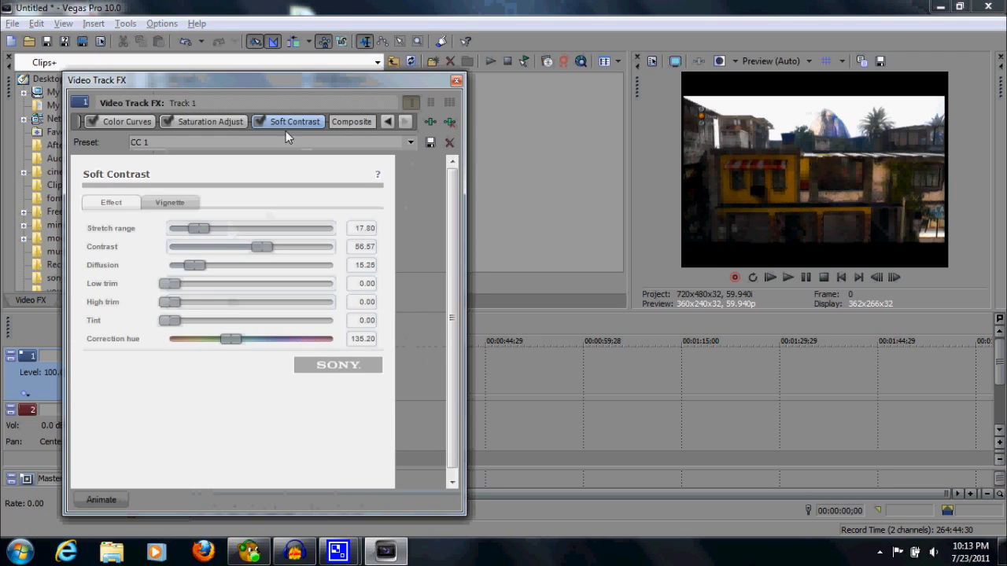
left_click(206, 123)
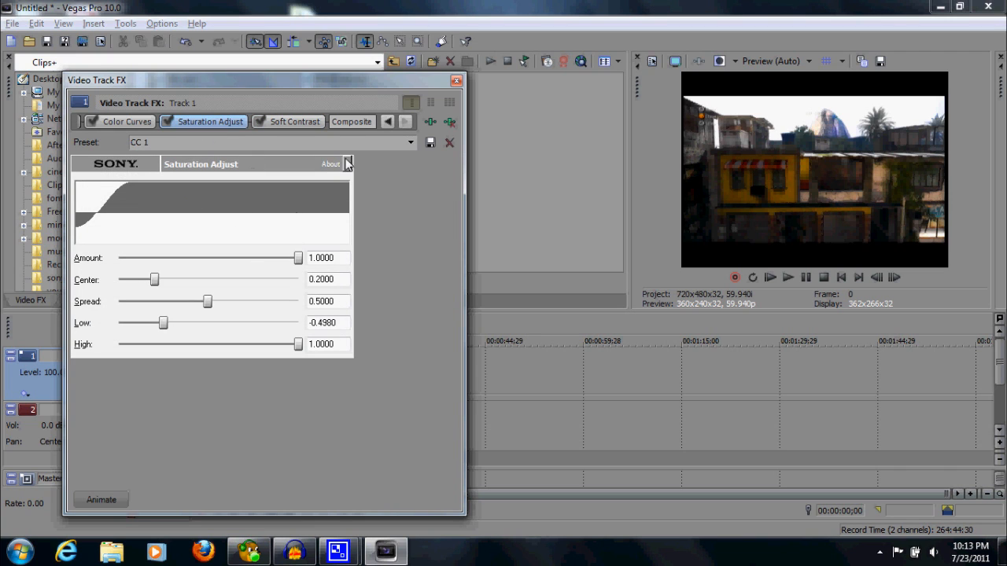
left_click(414, 142)
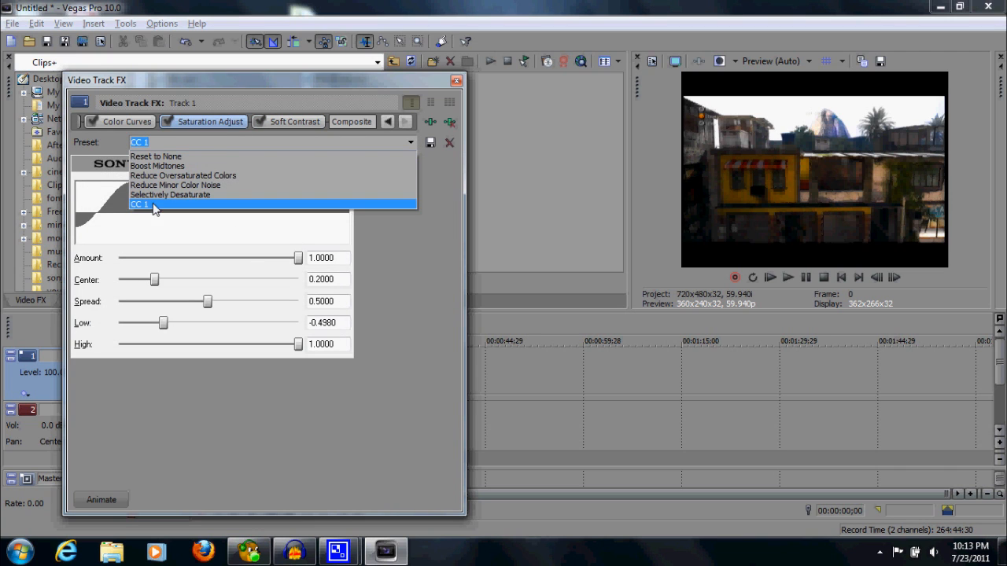
left_click(168, 157)
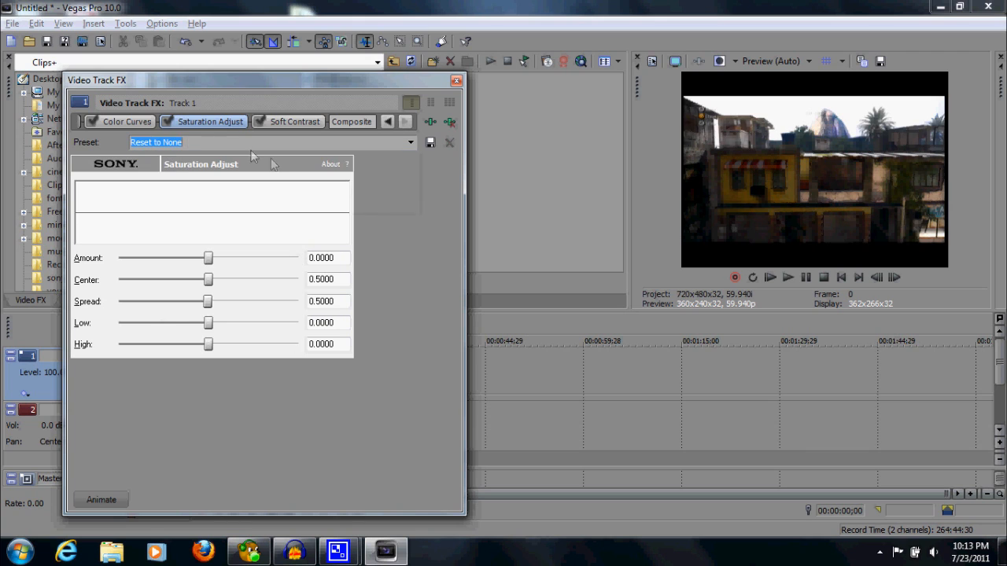
Reapply the saved CC 1 preset to Saturation Adjust and close the track effects window.
left_click(410, 142)
left_click(219, 202)
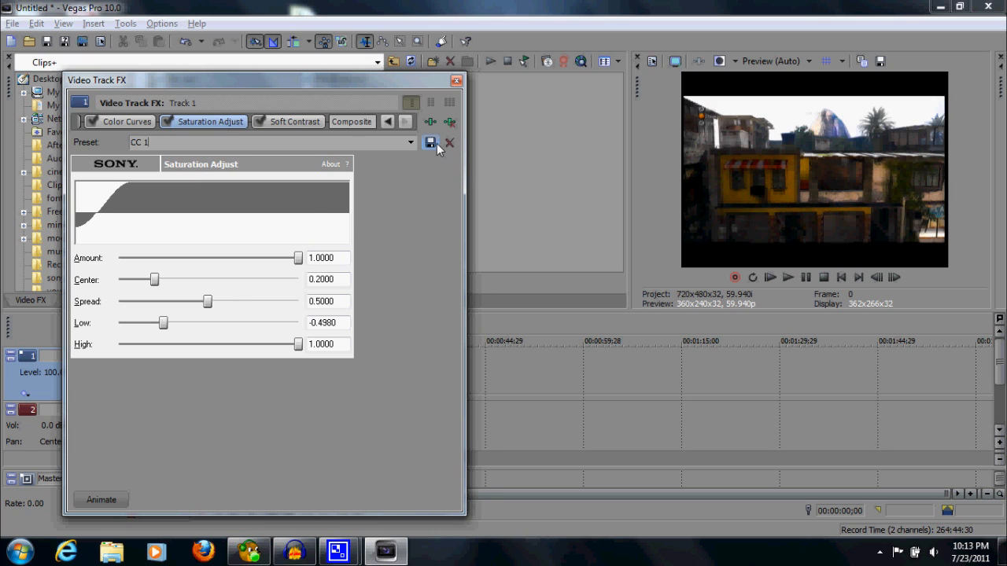
left_click(409, 144)
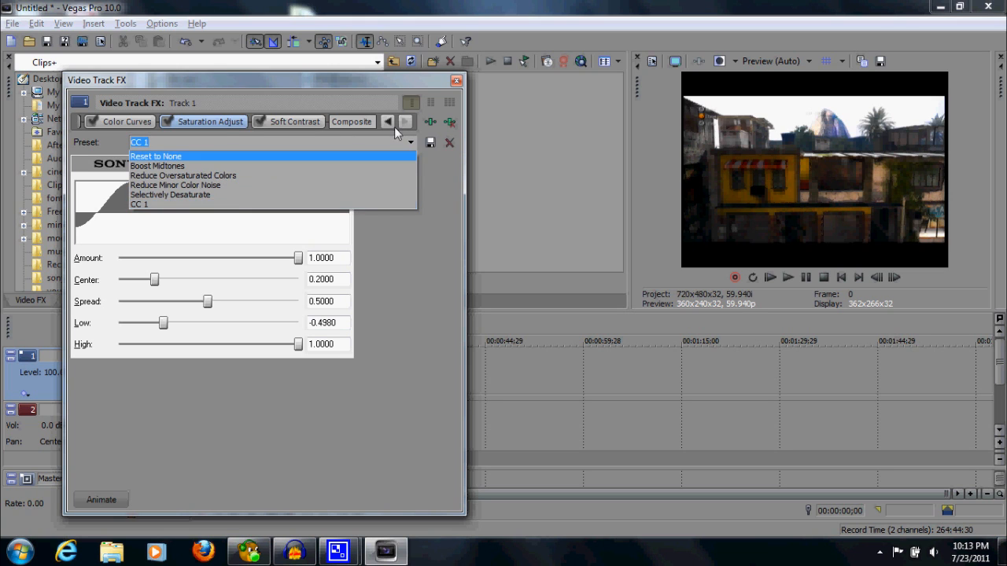
left_click(410, 143)
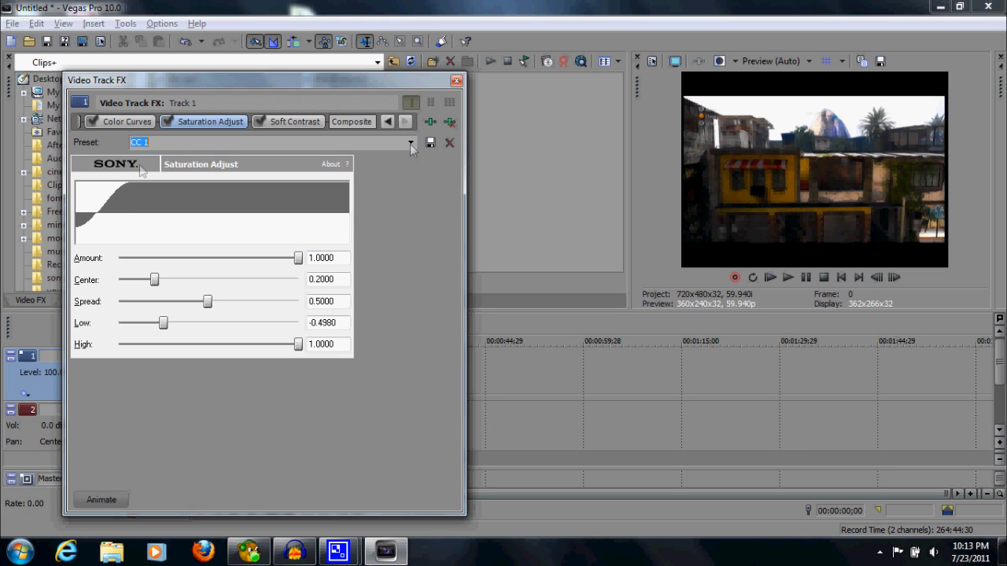
left_click(456, 80)
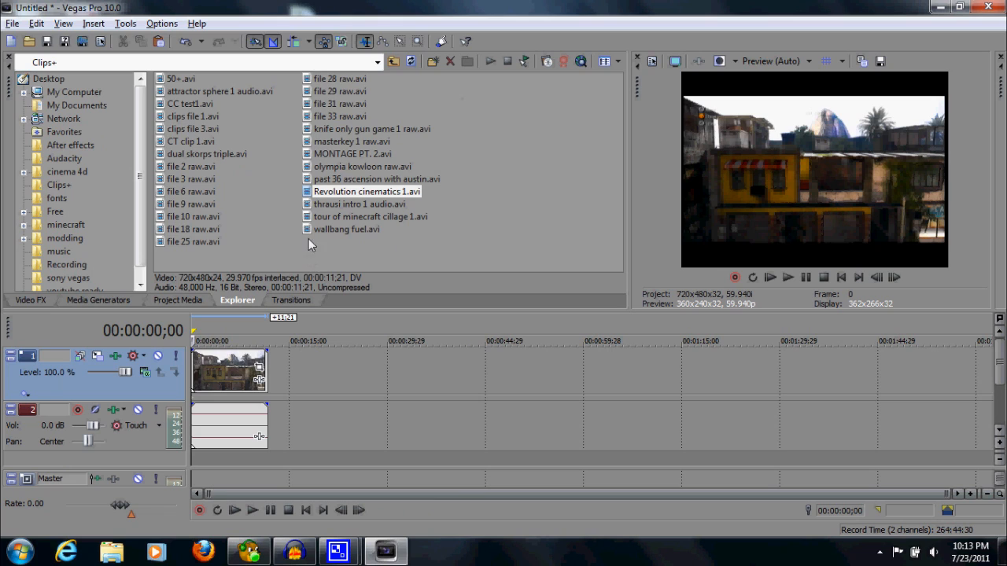